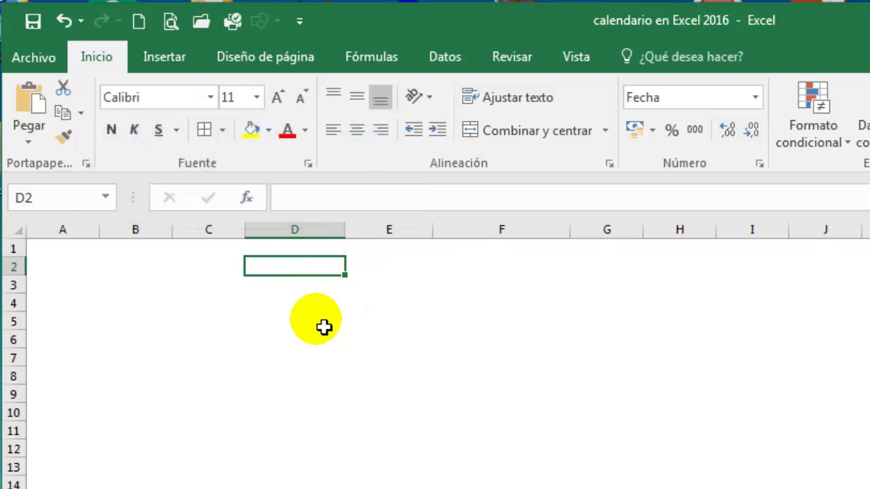
- Enter the starting date 01/01/2018 in cell D2 and reselect that cell
type("01/01/201")
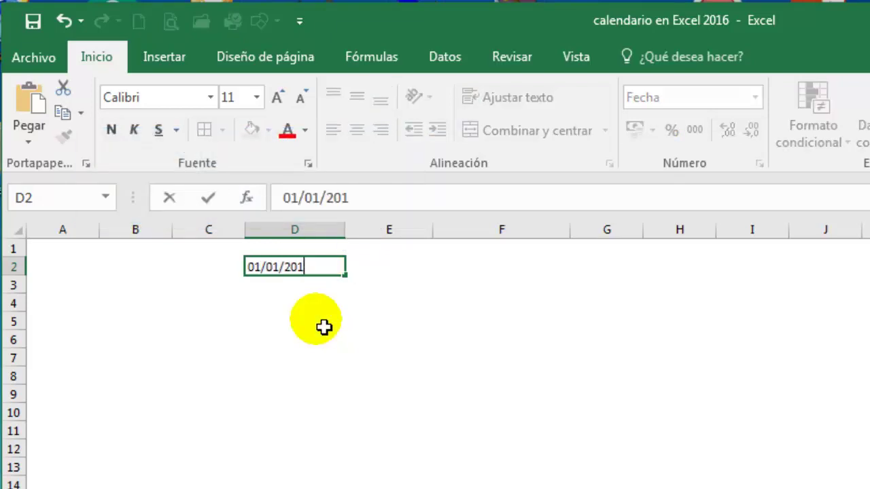
type("8")
key("Return")
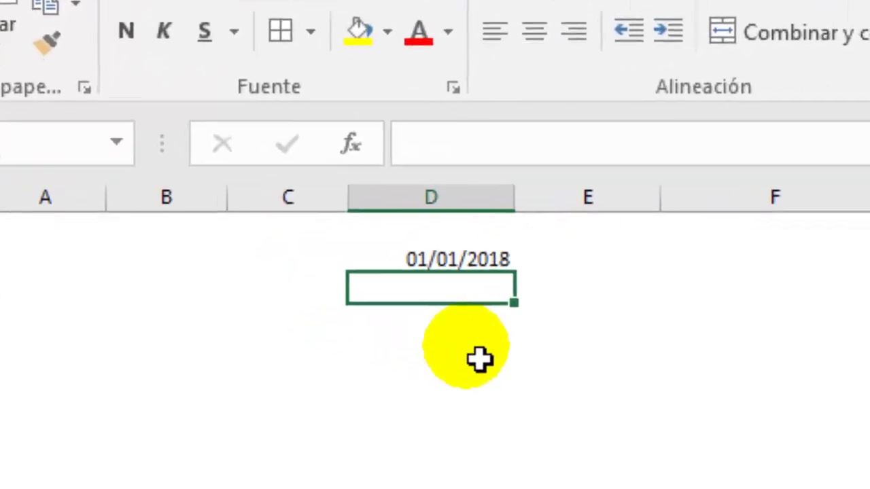
left_click(478, 259)
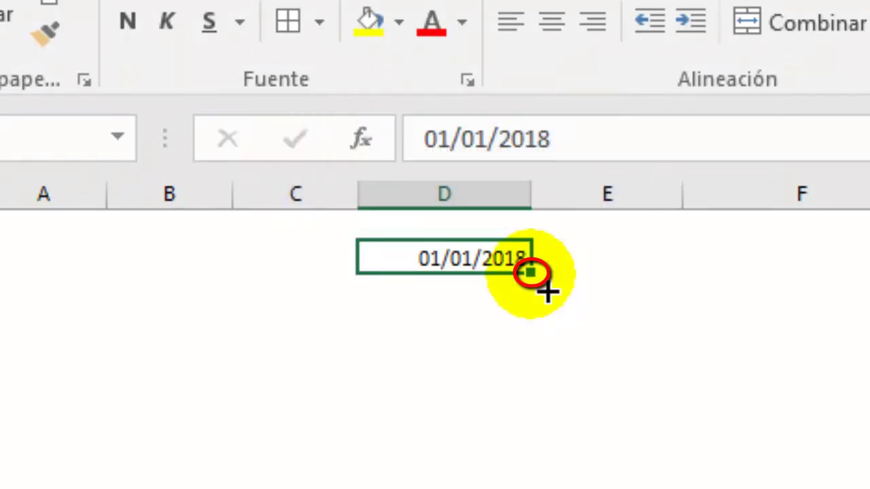
- Fill the date down column D using Rellenar días laborables de la semana to skip weekends
mouse_move(544, 289)
left_mouse_down()
mouse_move(348, 436)
mouse_move(344, 470)
left_mouse_up()
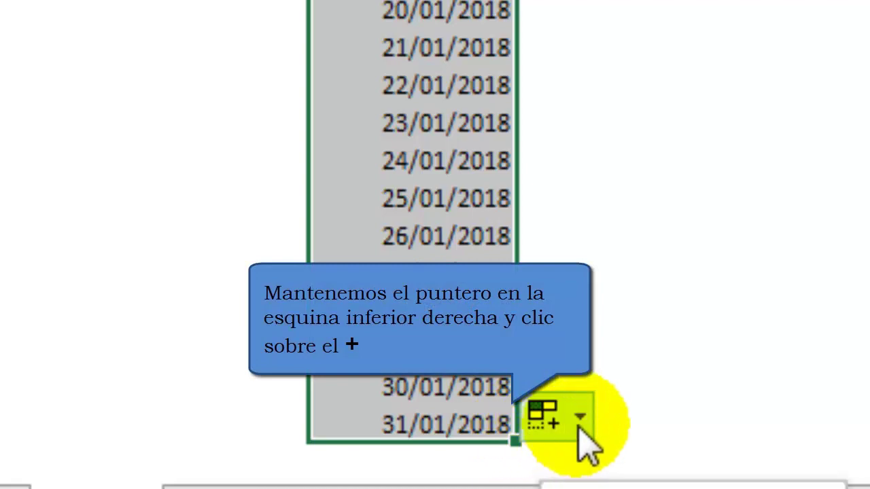
left_click(580, 425)
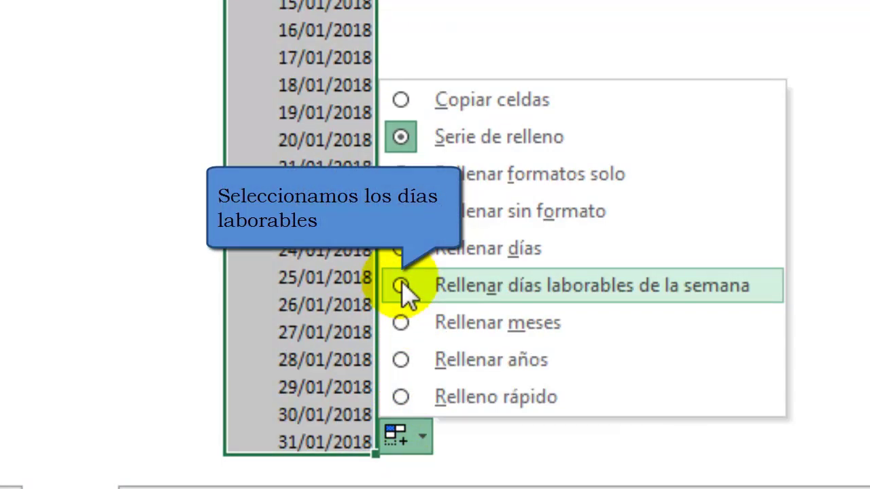
left_click(406, 288)
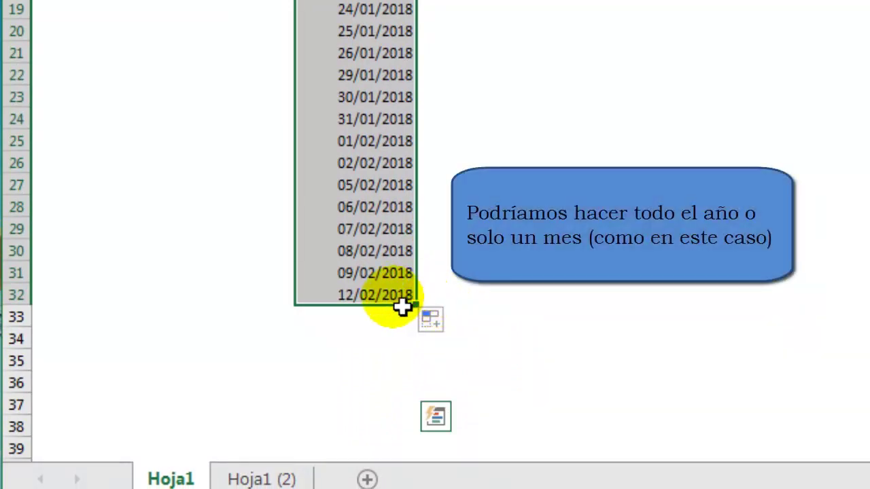
- Clear the February dates from column D so the series ends at 31/01/2018
left_click(398, 320)
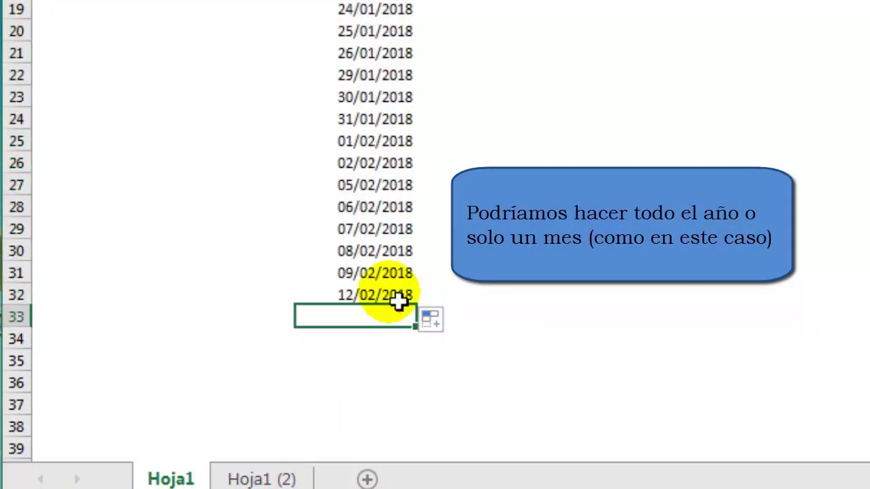
left_click_drag(398, 299, 398, 158)
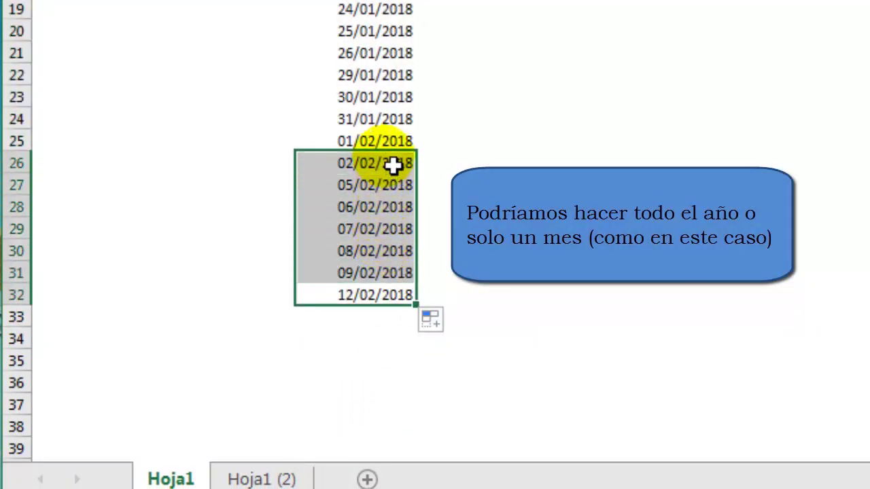
key("Delete")
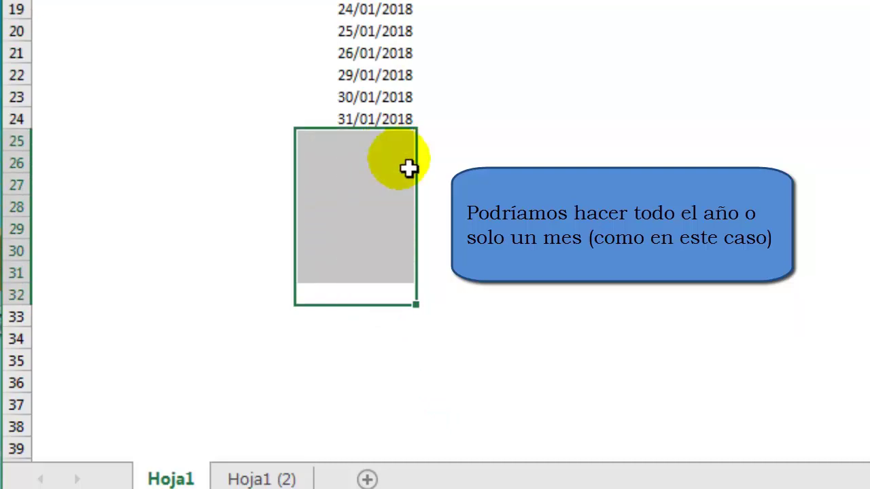
scroll(408, 169, "up", 4)
- Look at the Inicio > Rellenar commands without choosing one, then select a column E cell
left_click(175, 300)
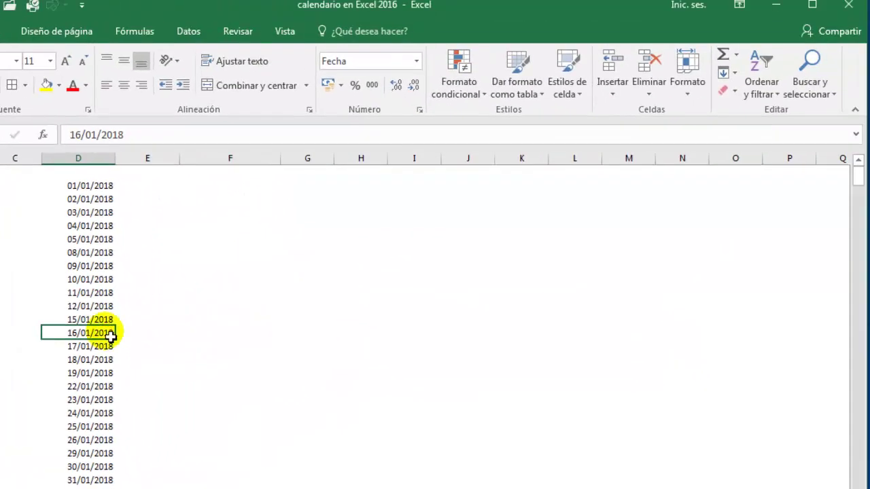
left_click(726, 73)
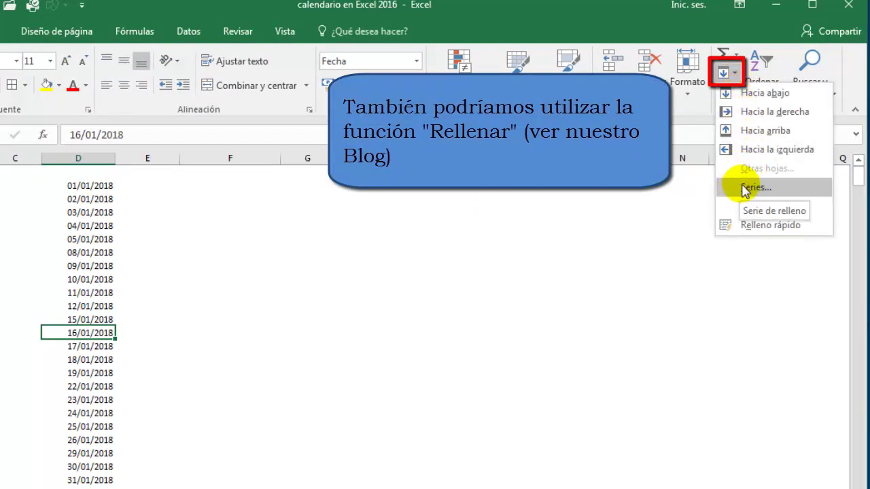
left_click(311, 253)
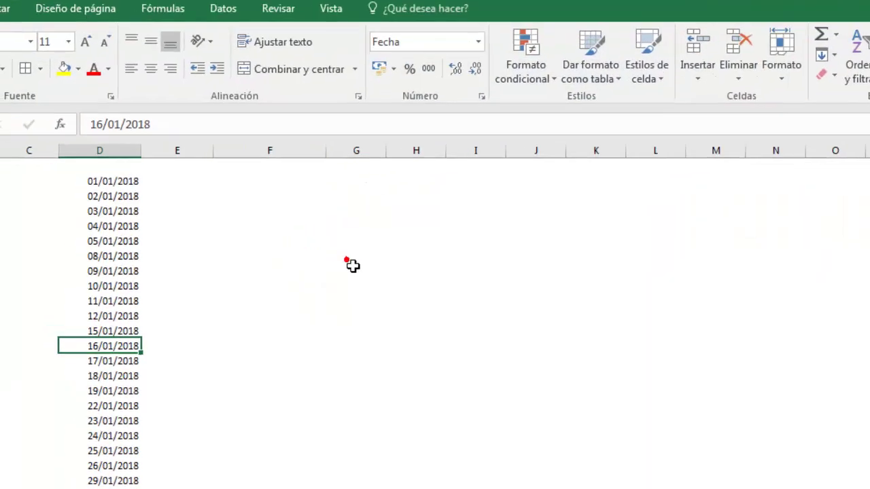
left_click(301, 251)
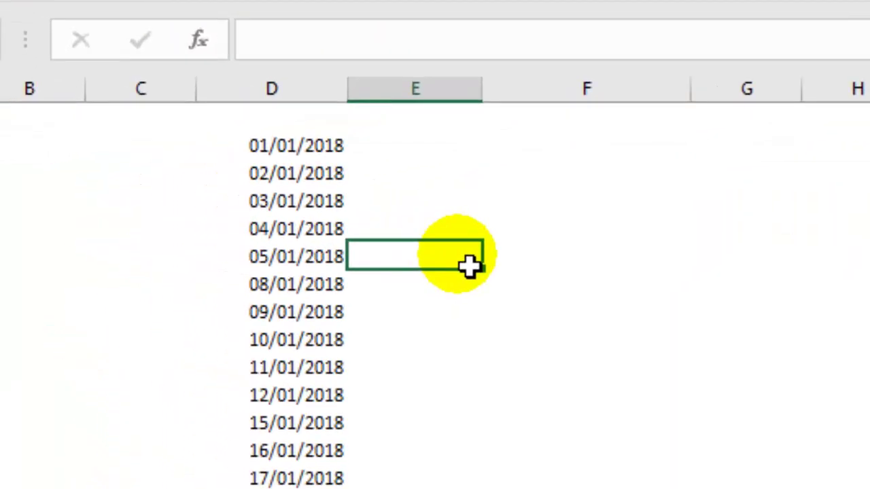
- Start the formula =ELEGIR(DIASEM( in cell E2, beside 01/01/2018
left_click(448, 151)
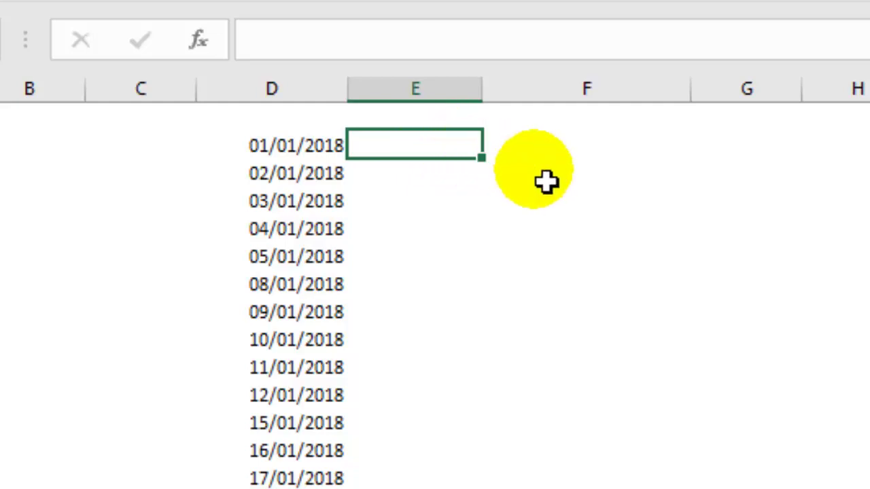
type("=")
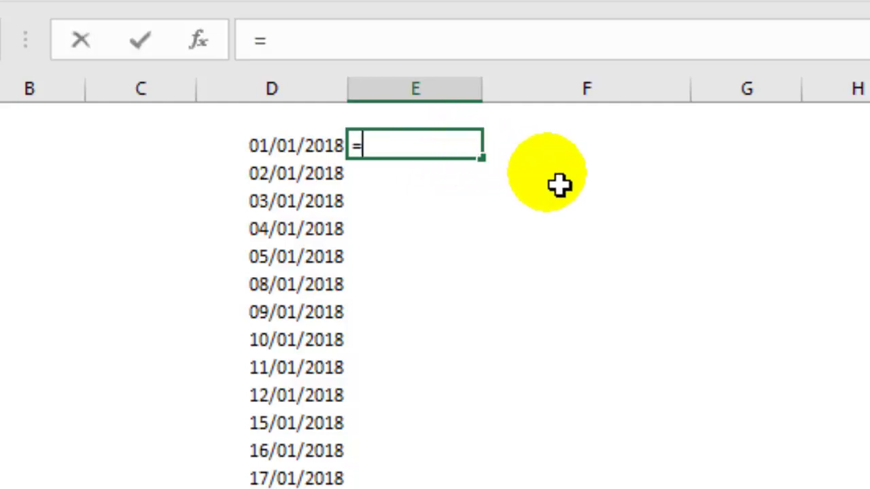
type("EL")
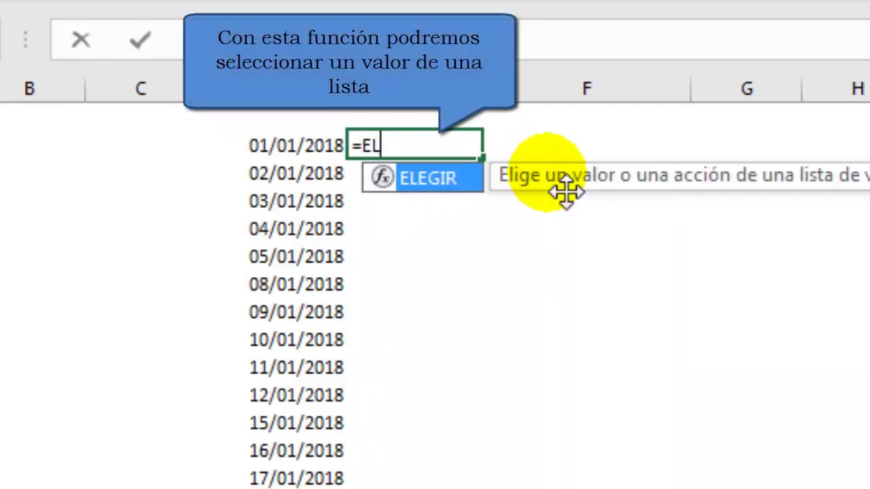
type("EGIR")
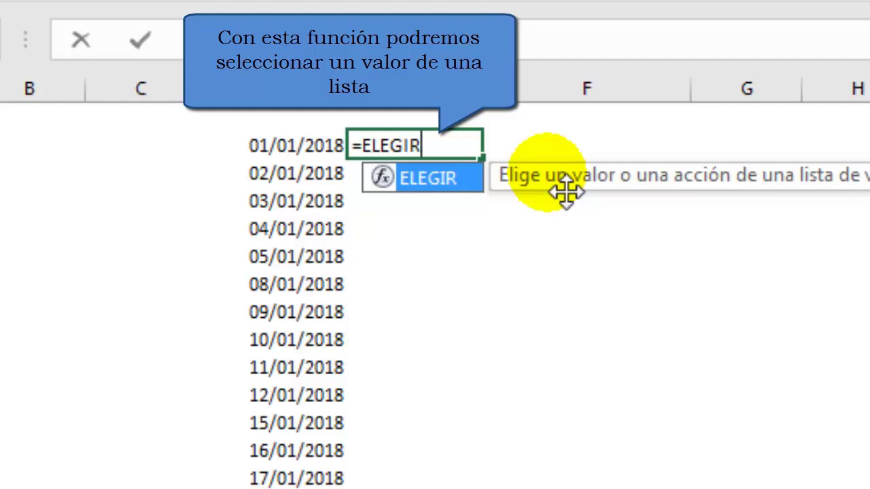
type("(")
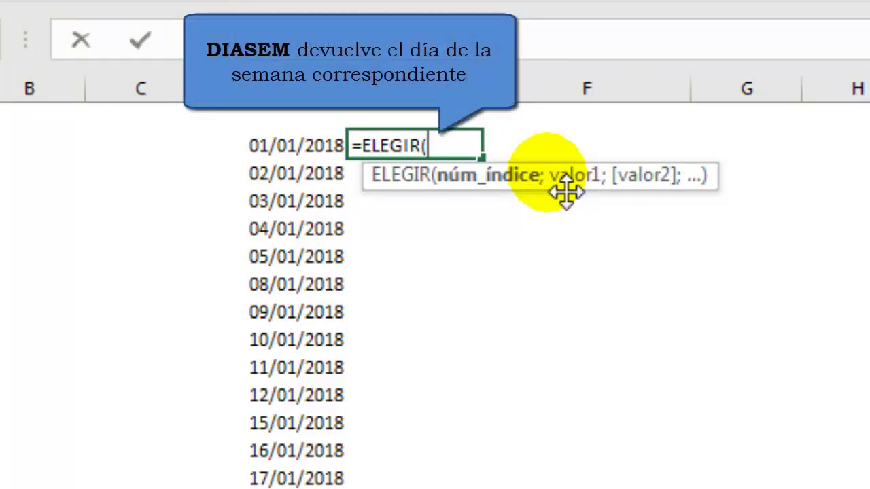
type("D")
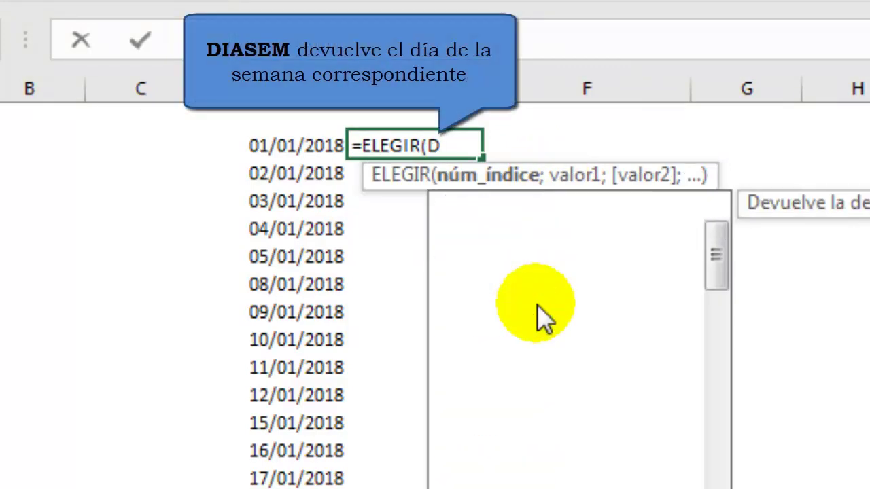
type("IASEM")
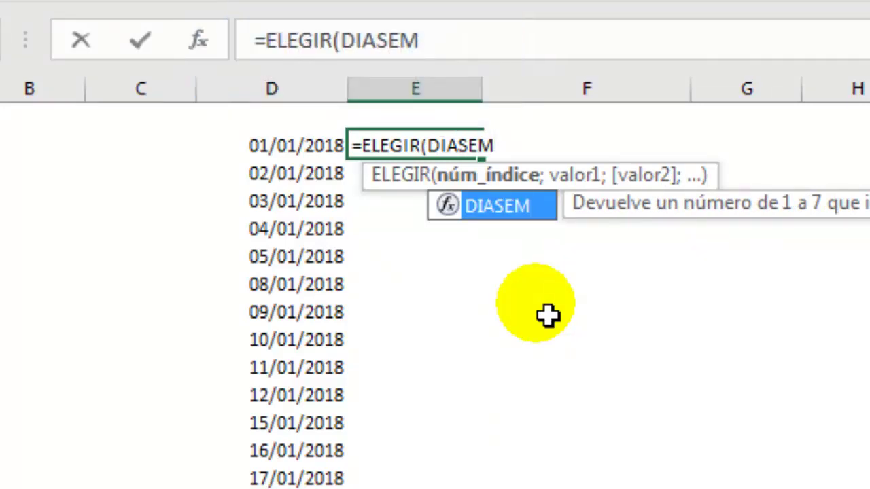
type("(")
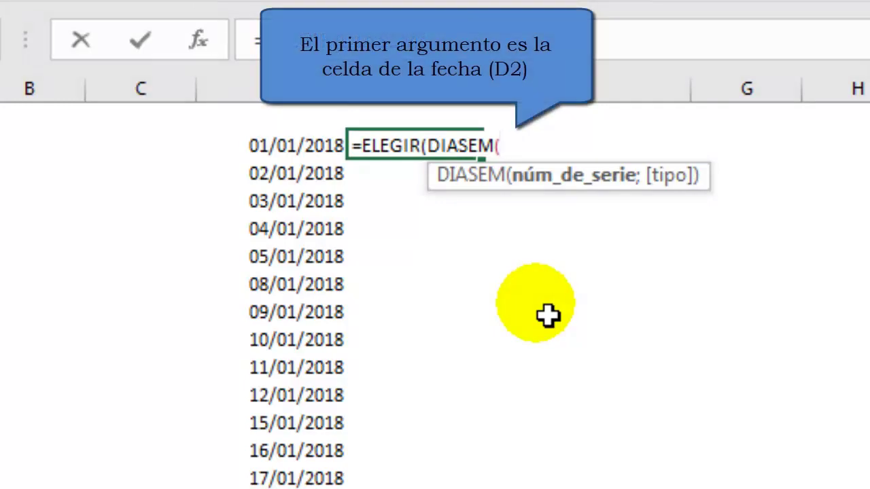
- Set the DIASEM arguments to D2 with return type 2 (Monday as 1)
left_click(339, 155)
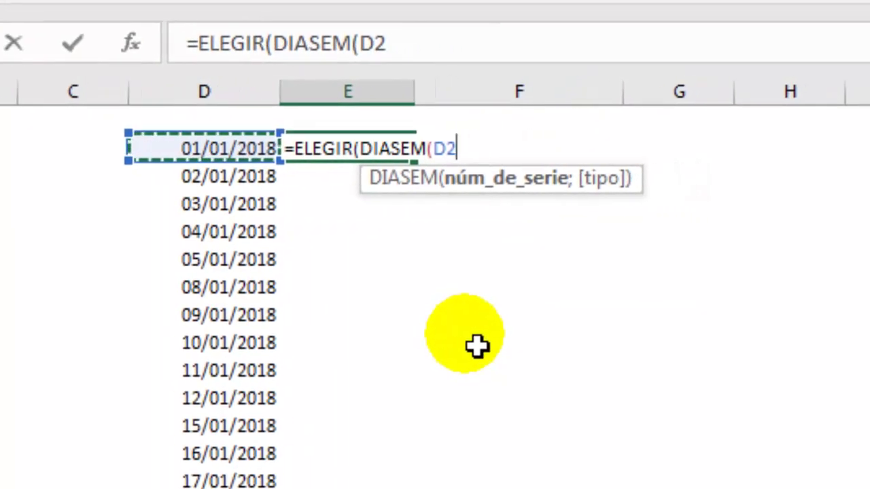
type(";")
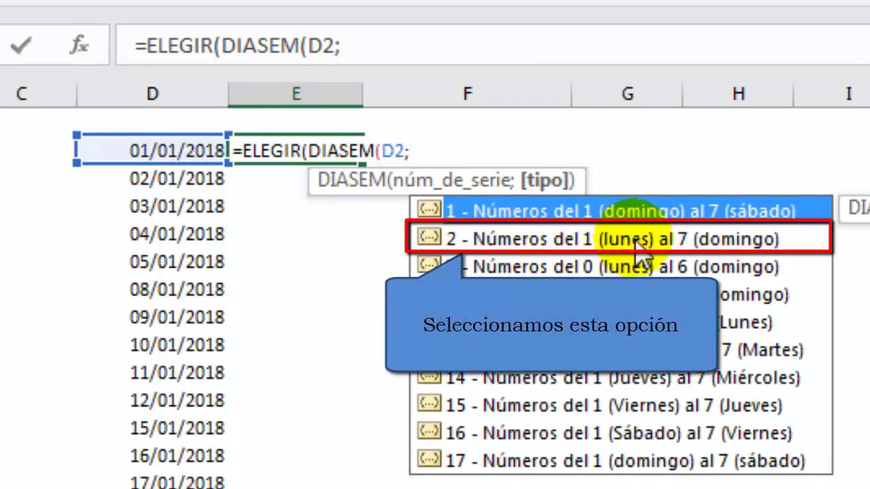
left_click(652, 239)
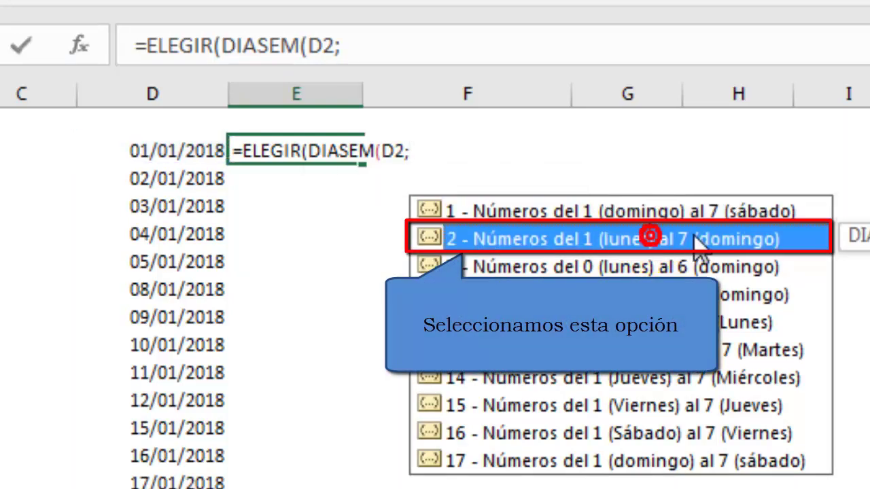
double_click(736, 243)
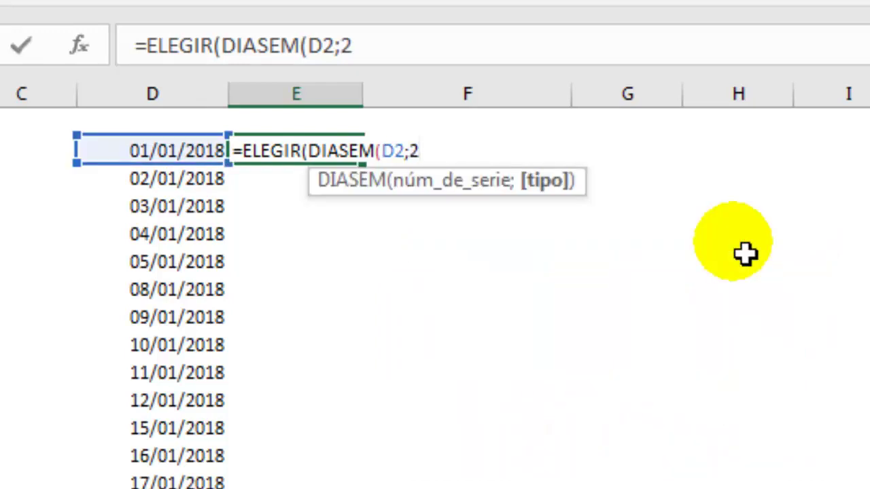
- Add the names "LUNES" through "VIERNES" to the formula, fixing typos, and confirm so E2 shows LUNES
type(")")
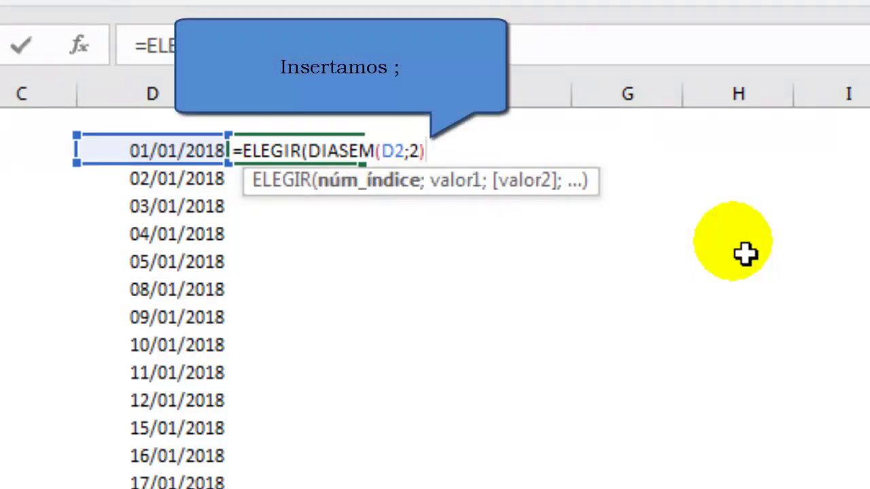
type(";")
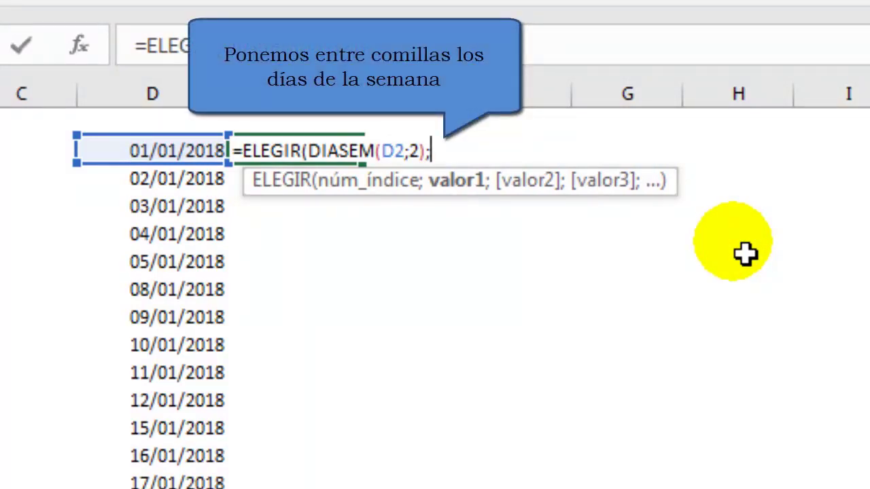
type("\"LUNES")
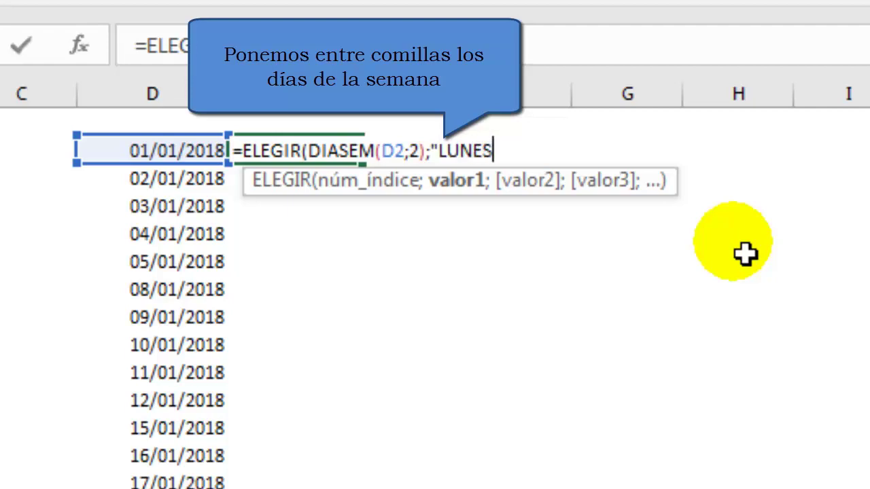
type("\"")
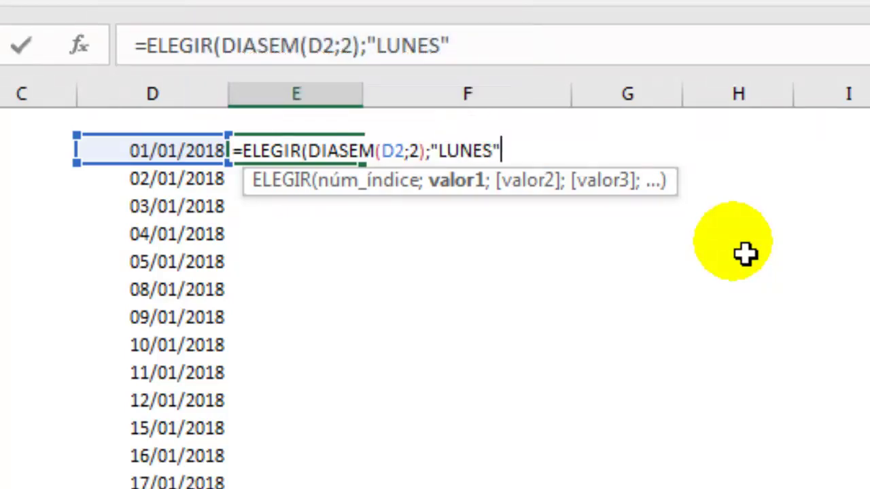
type(";\"MAR")
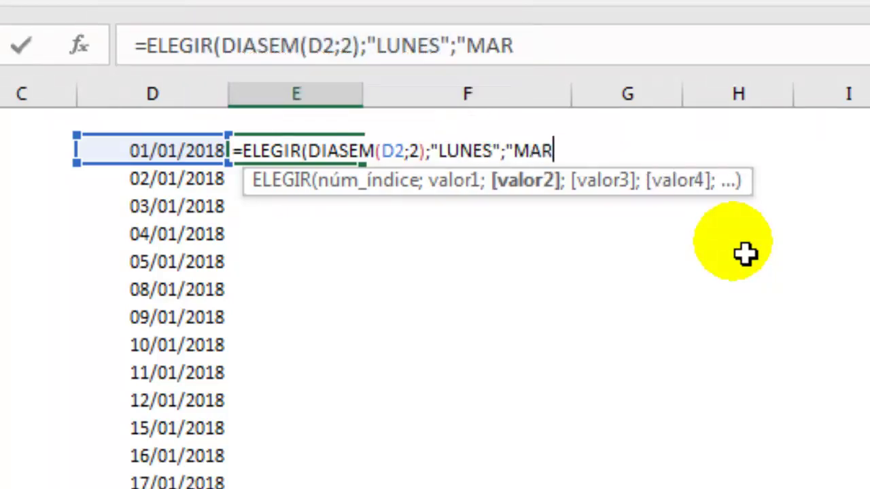
type("TES\";")
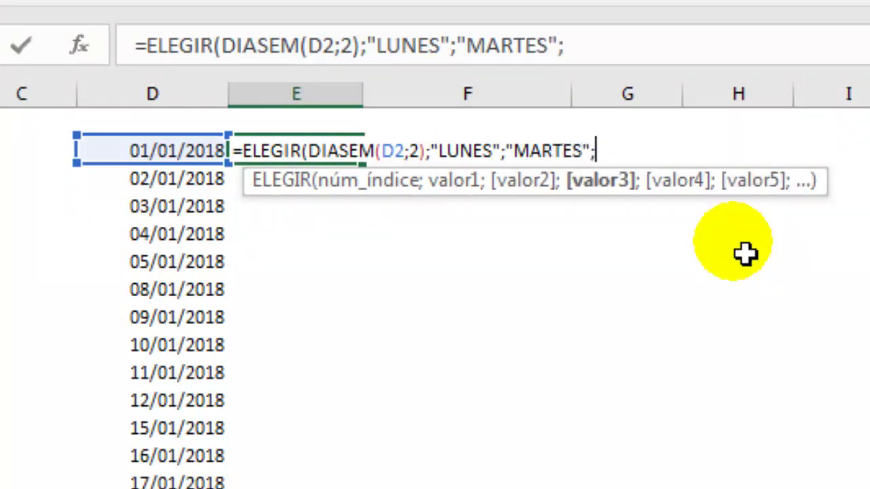
type("\"MIERC")
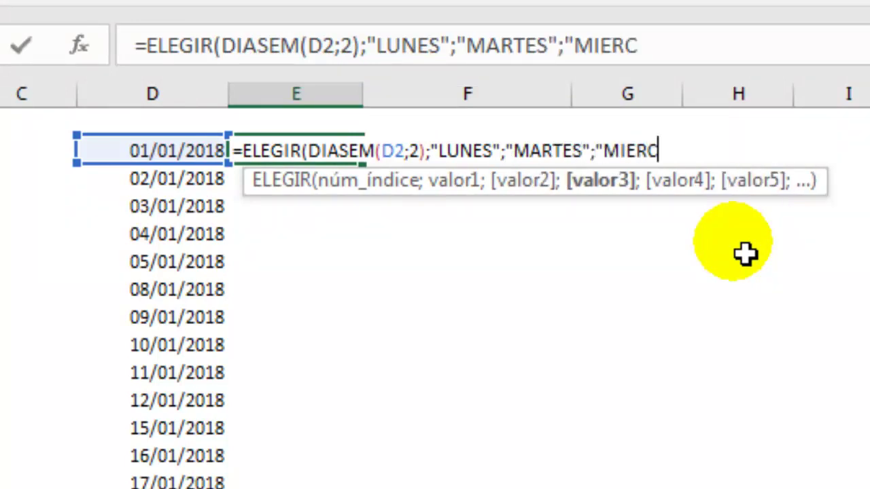
type("OLES\";")
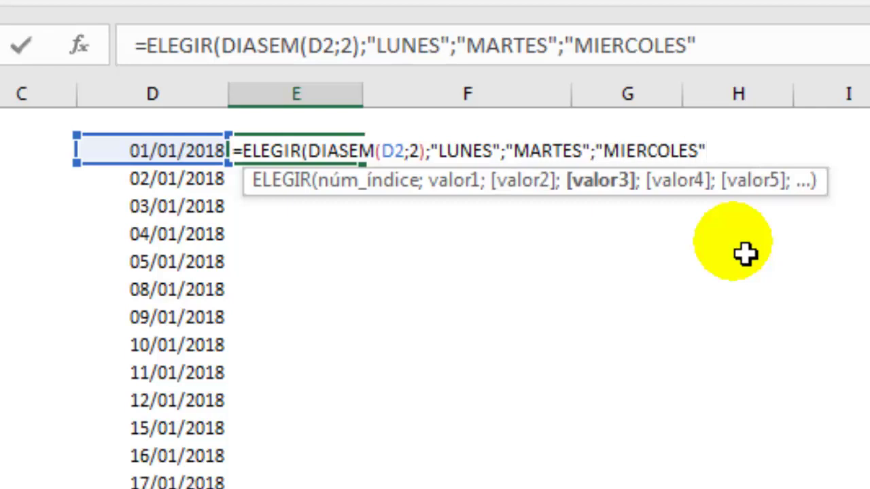
type("\"")
key("BackSpace")
type(";\"")
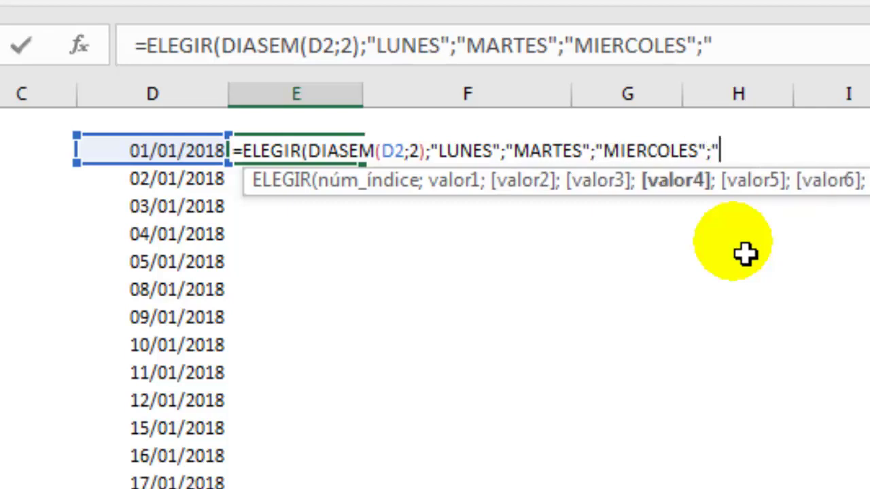
type("JUEVES\"")
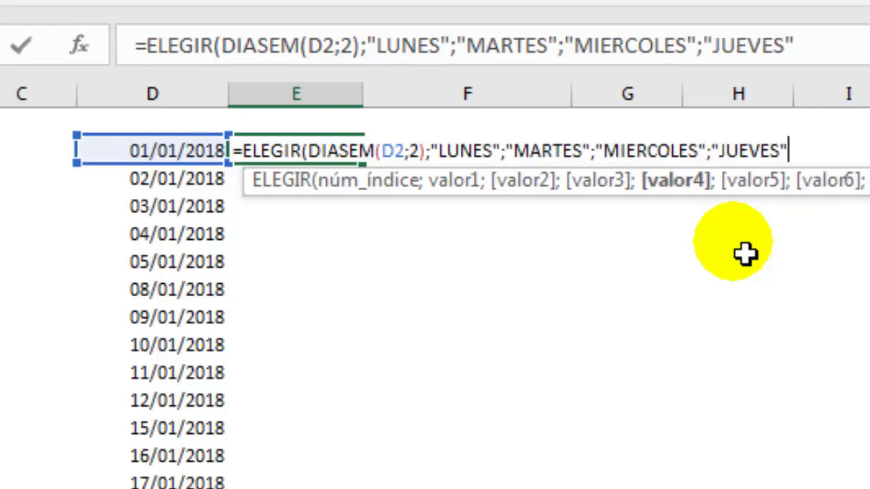
type(";\"")
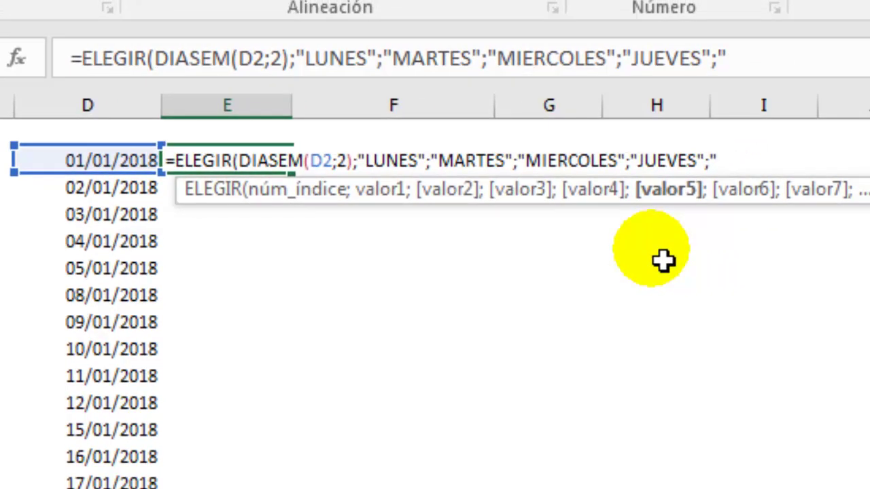
type("VIERENS")
key("BackSpace")
key("BackSpace")
key("BackSpace")
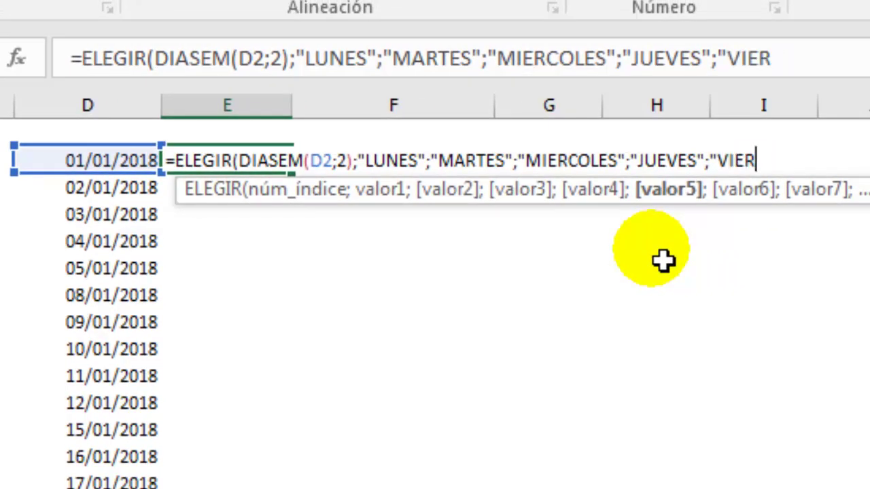
key("BackSpace")
type("RNES")
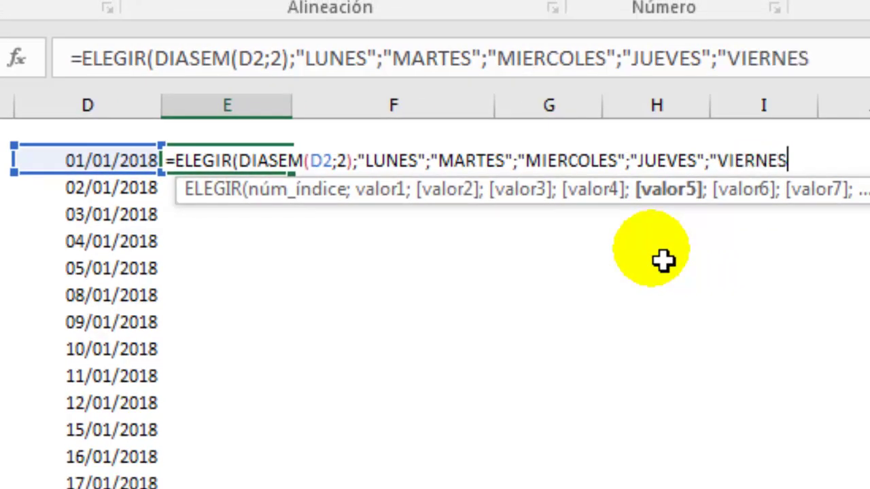
type("\"")
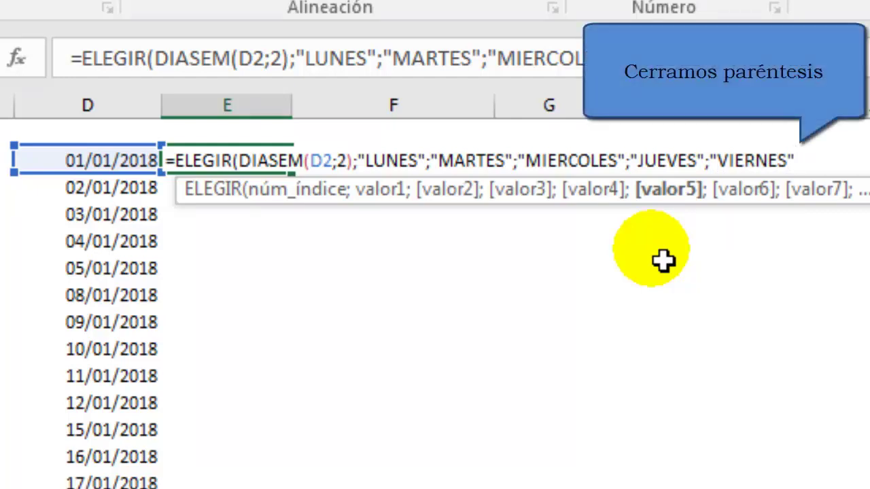
type(")")
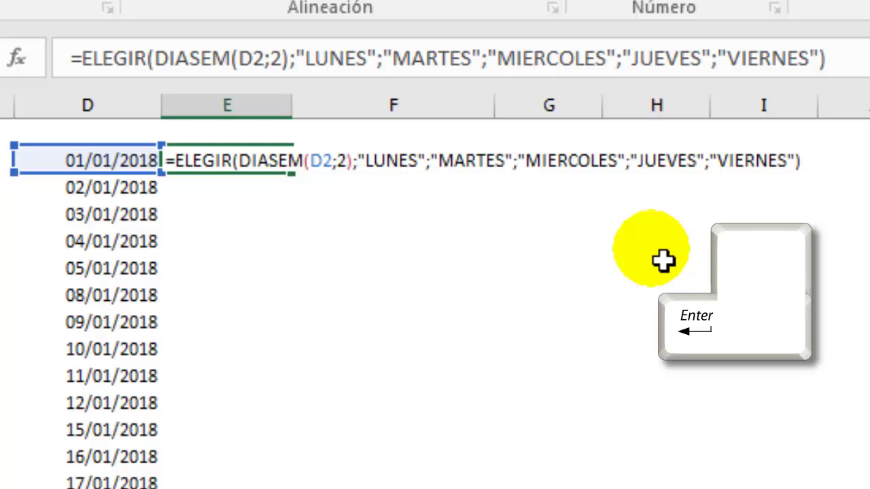
key("Return")
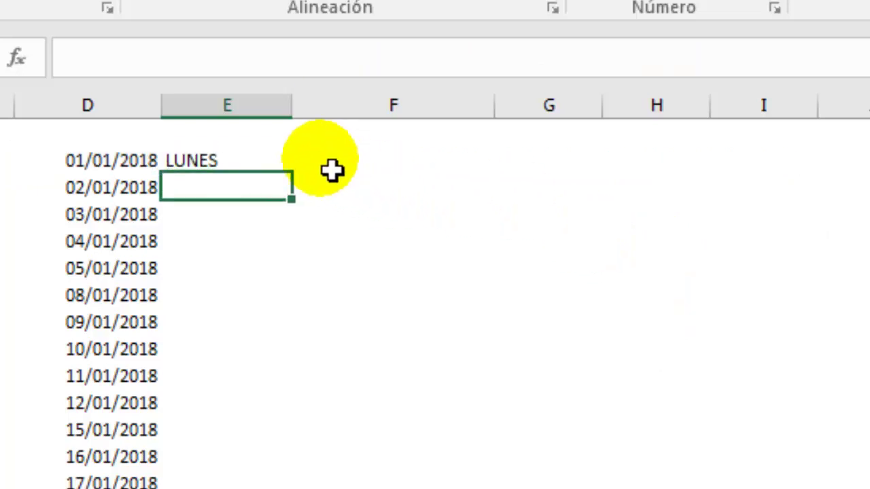
- Copy E2's weekday formula down to row 24 so every January date gets its name
left_click(287, 162)
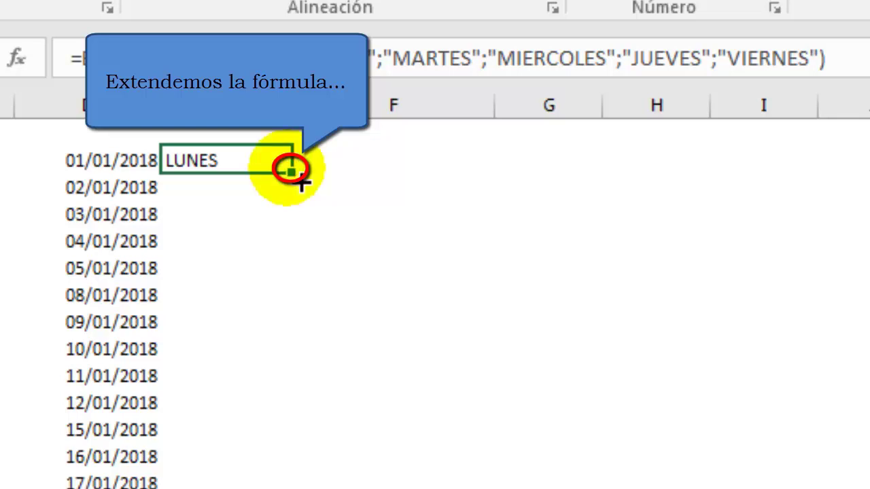
left_click_drag(291, 171, 213, 447)
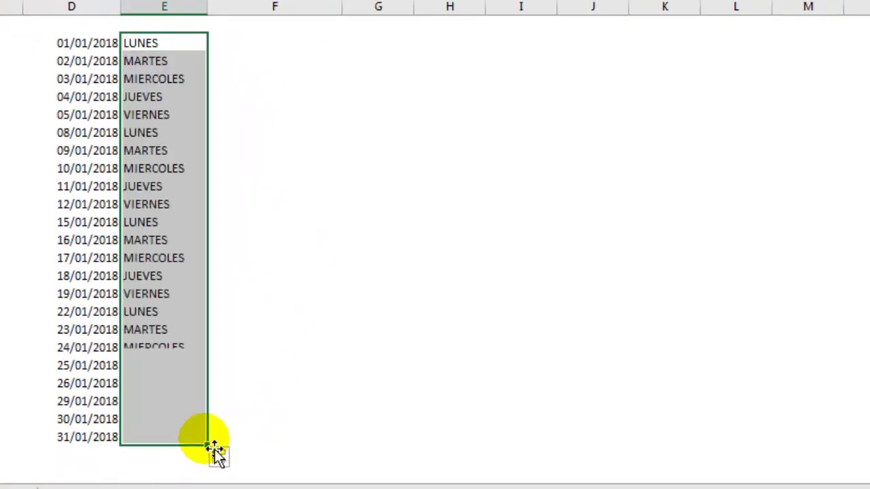
left_click(368, 351)
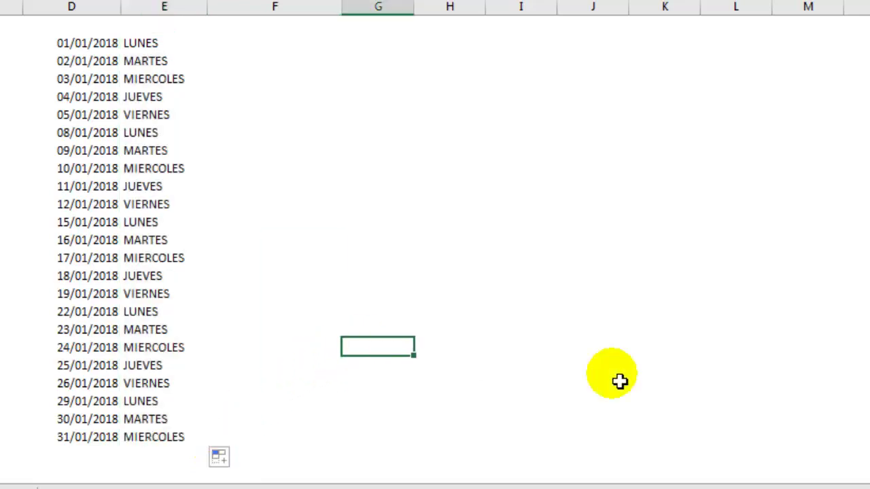
- Apply All Borders to the range D2:F24
left_click_drag(256, 439, 231, 131)
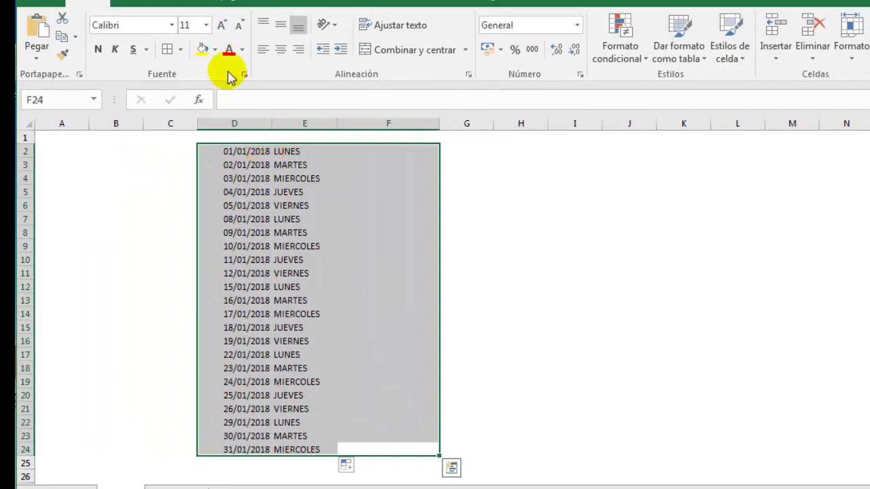
left_click(167, 49)
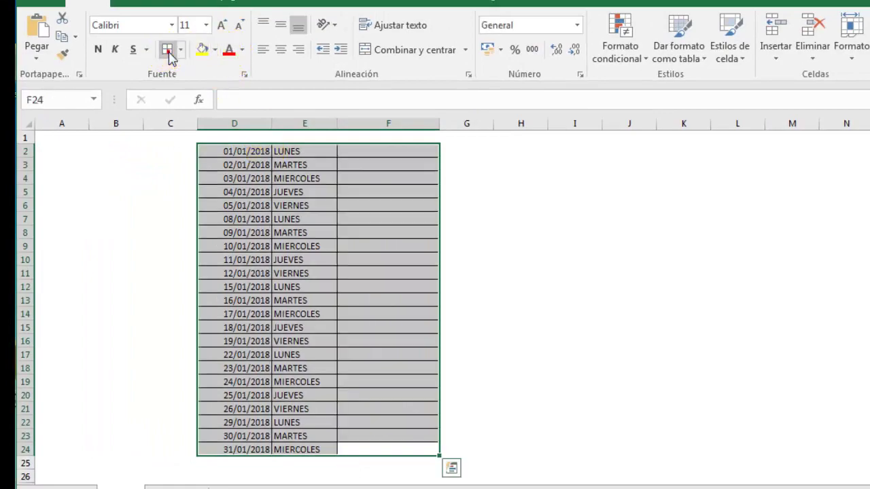
left_click(484, 164)
left_click(416, 147)
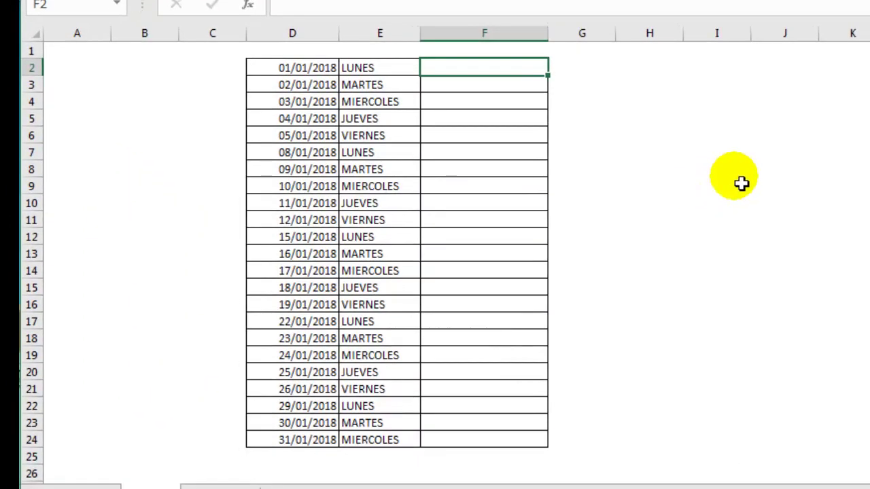